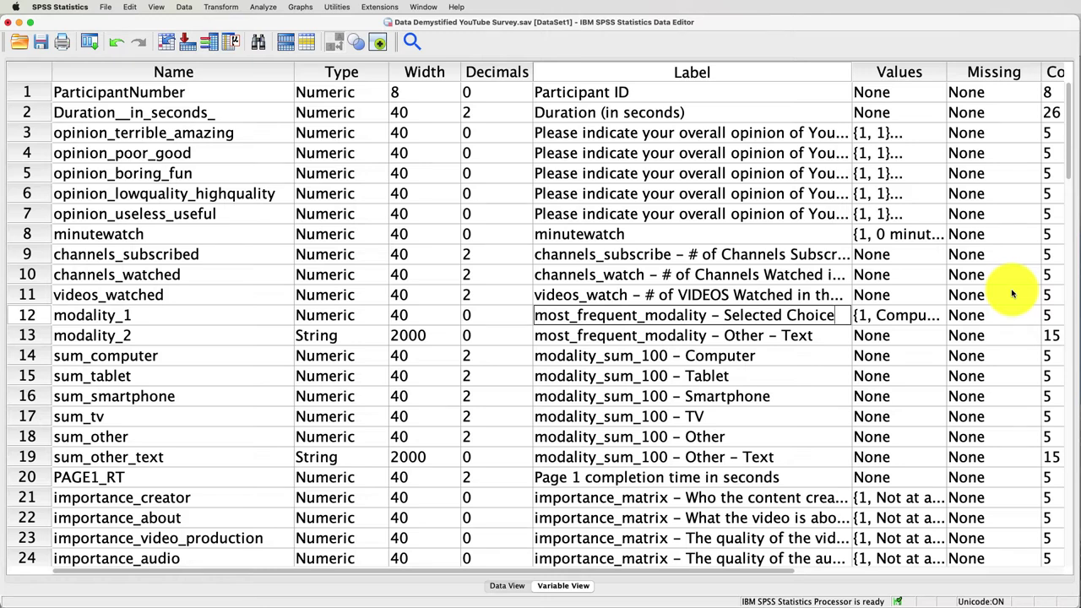
Step: Finish the modality_1 label edit and review polid and its five existing dummy variables
left_click(394, 294)
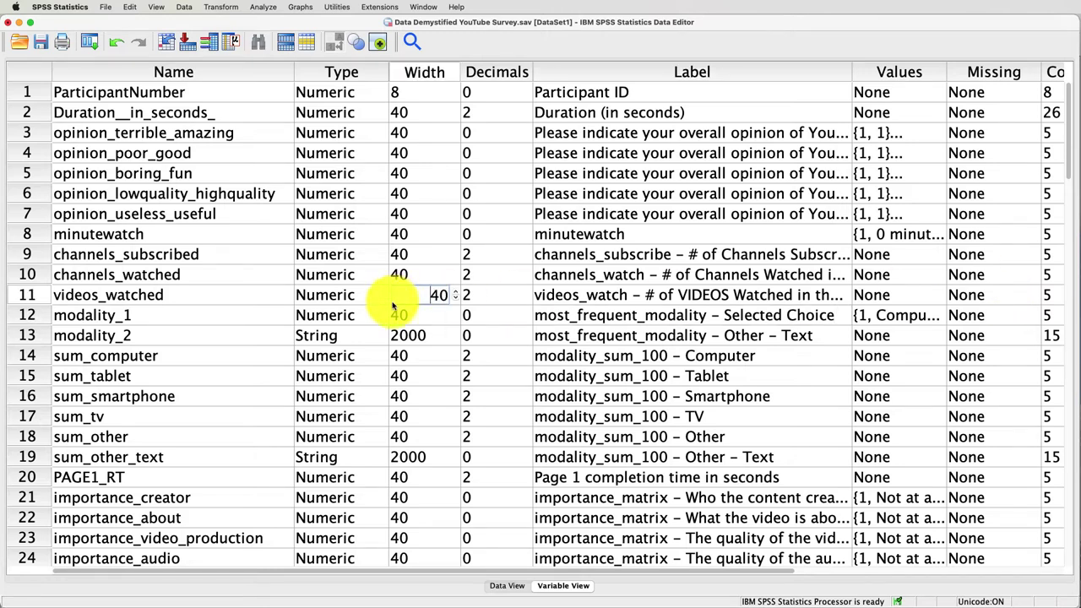
scroll(241, 314, "down", 17)
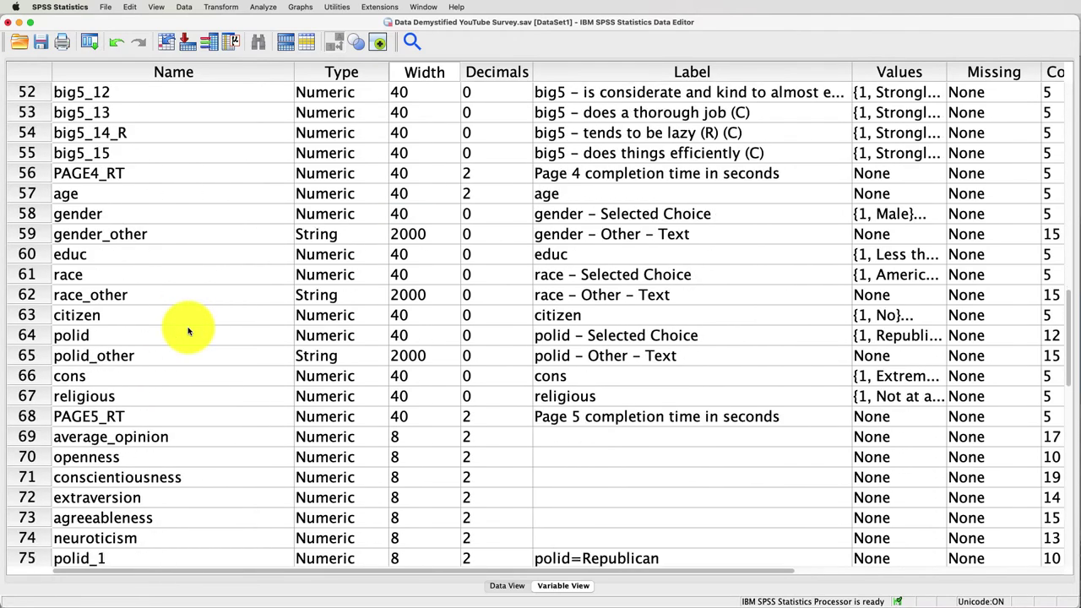
left_click(140, 336)
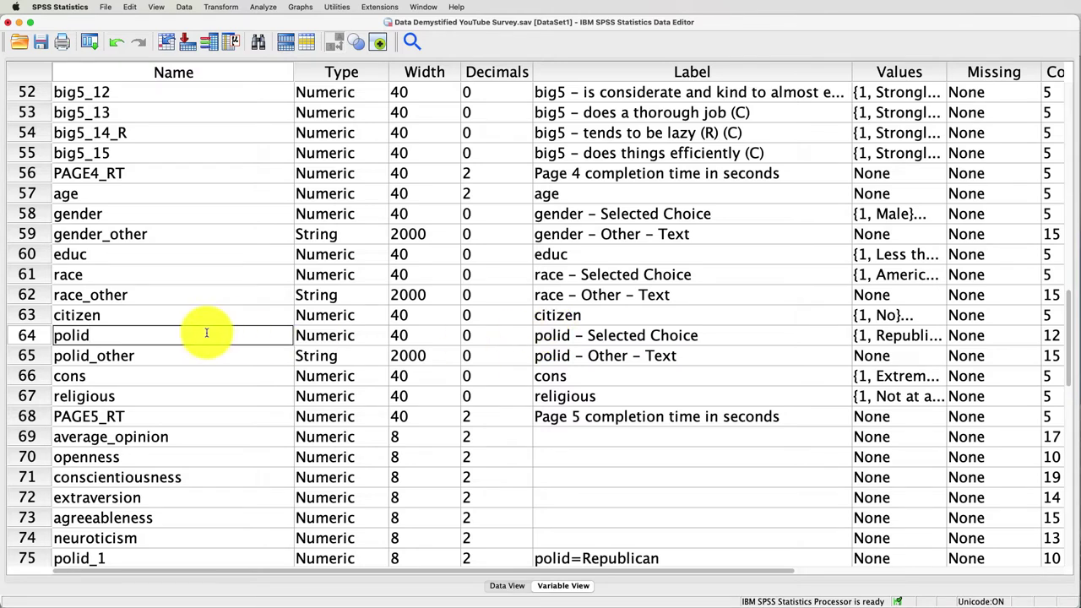
scroll(206, 334, "up", 10)
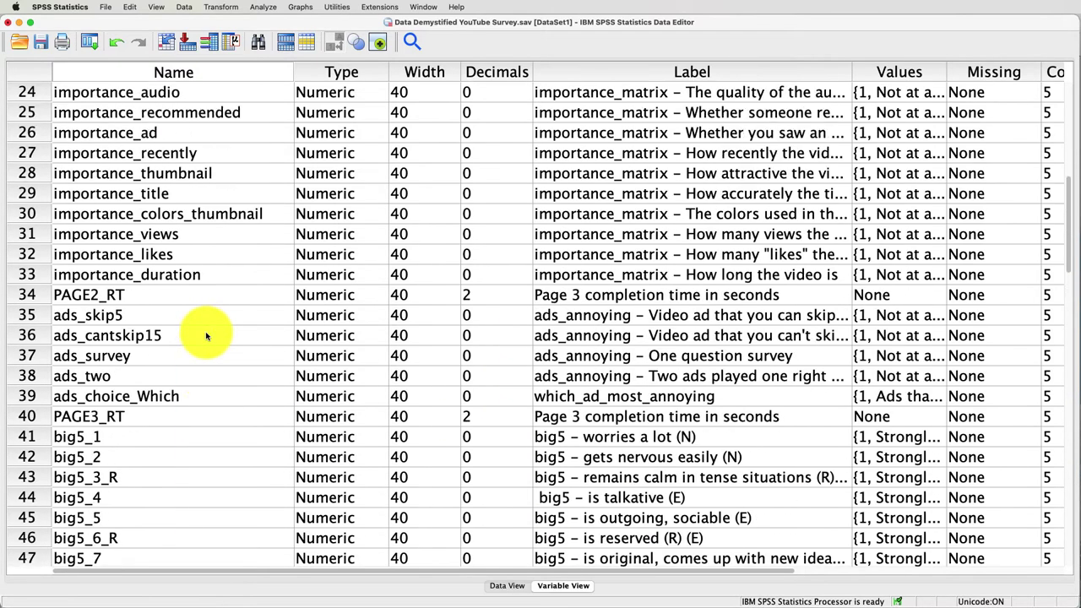
scroll(206, 336, "up", 3)
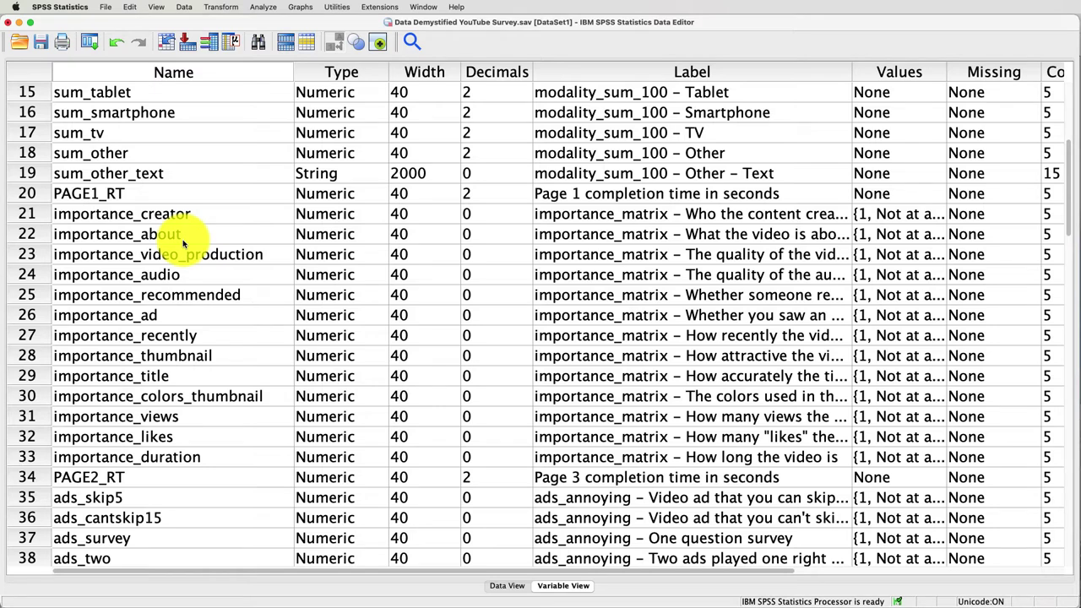
scroll(182, 243, "up", 5)
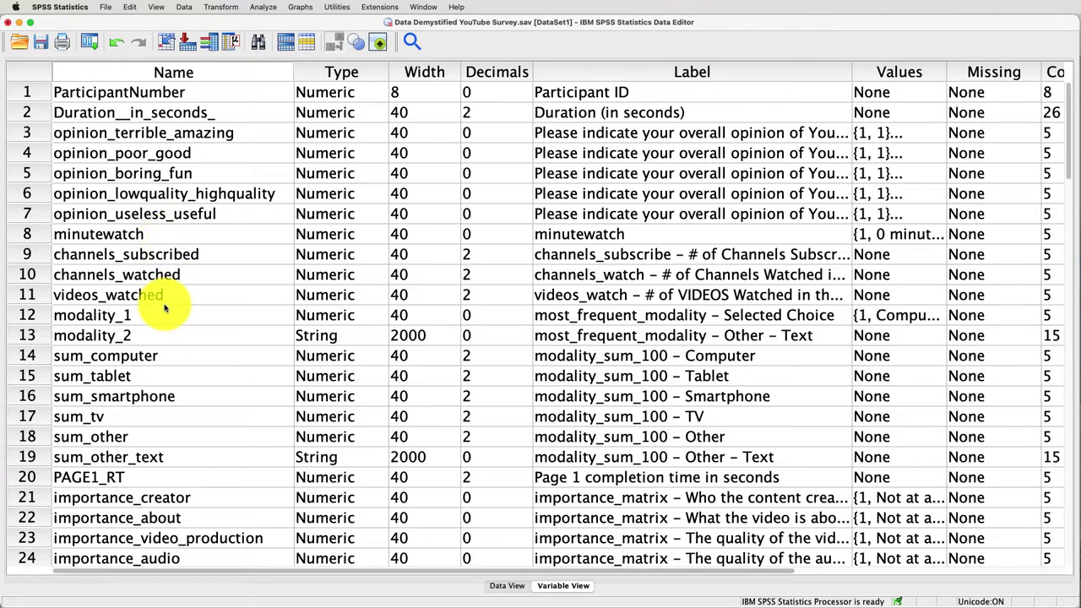
scroll(164, 308, "down", 15)
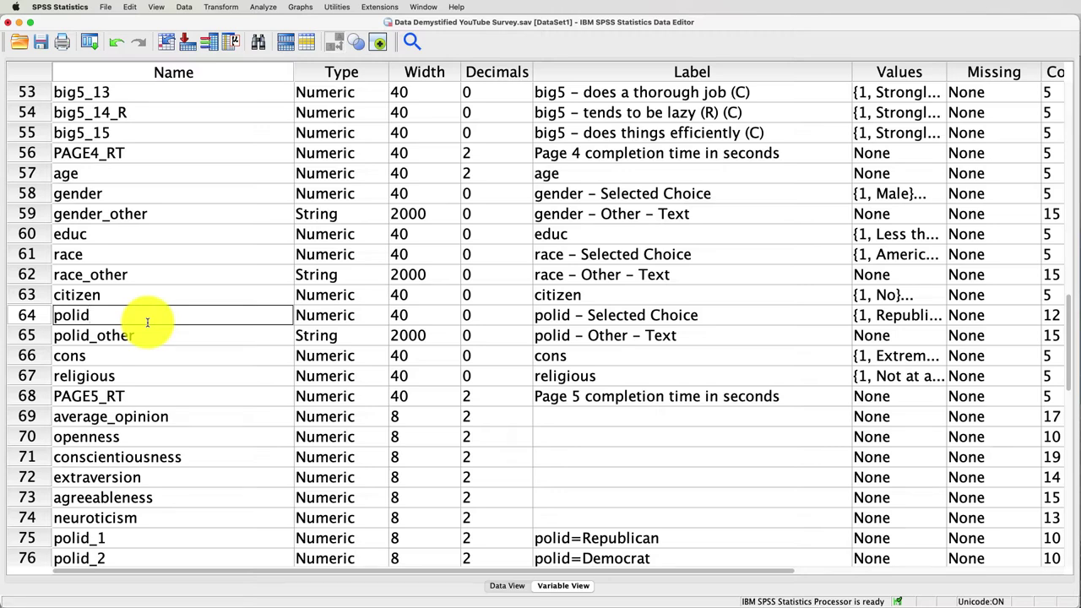
scroll(147, 322, "down", 4)
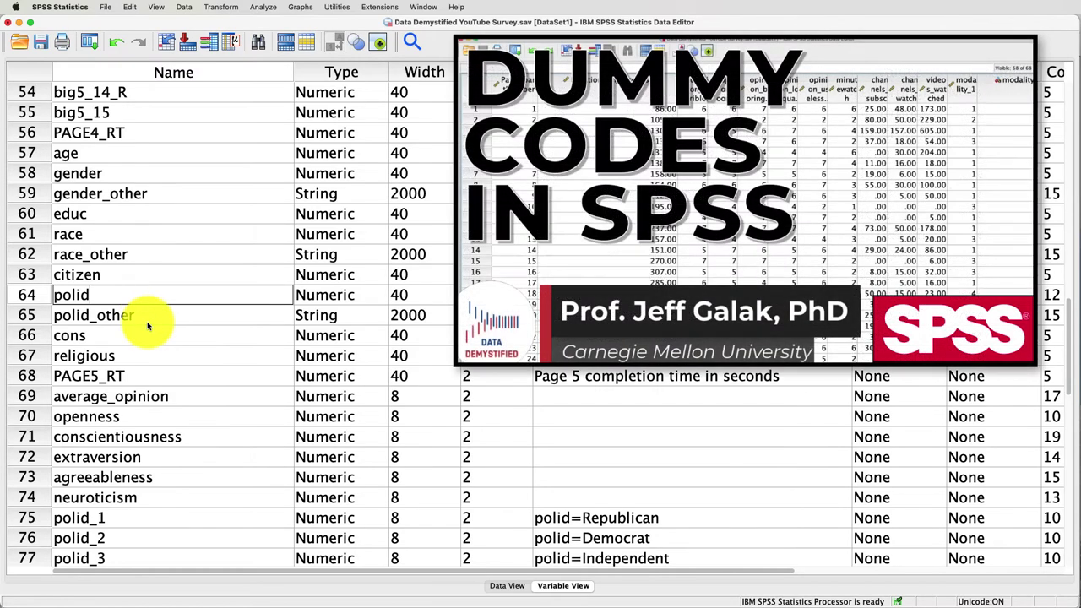
left_click_drag(113, 396, 625, 479)
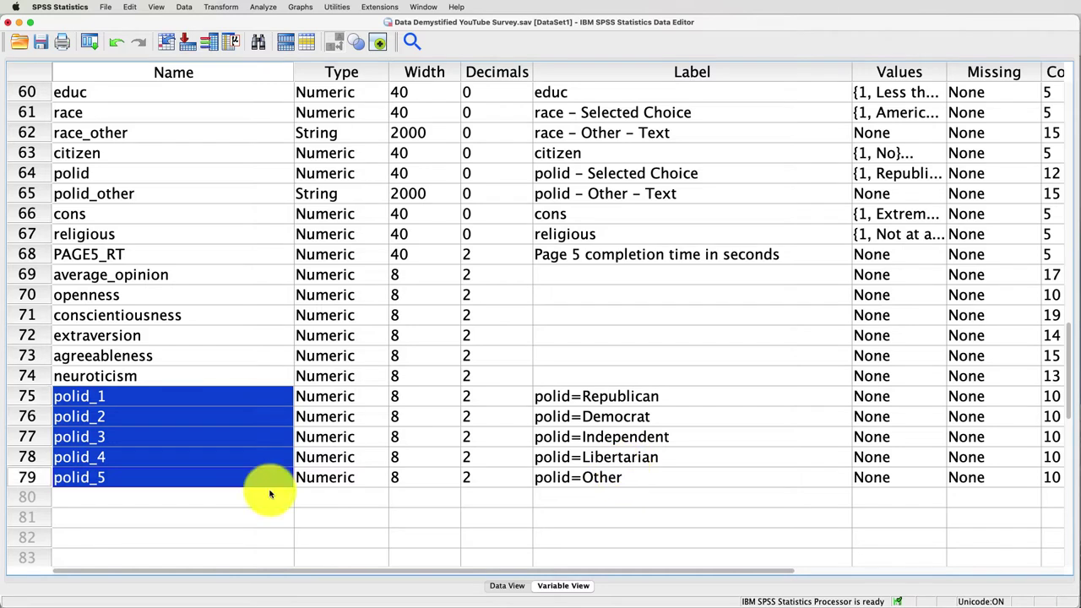
scroll(270, 494, "up", 2)
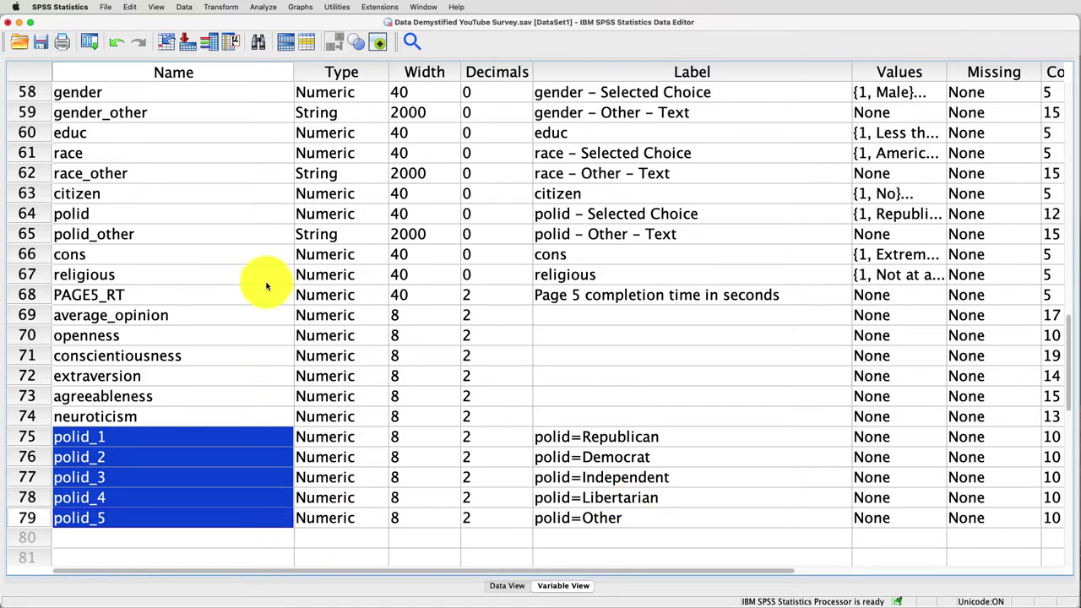
left_click(148, 218)
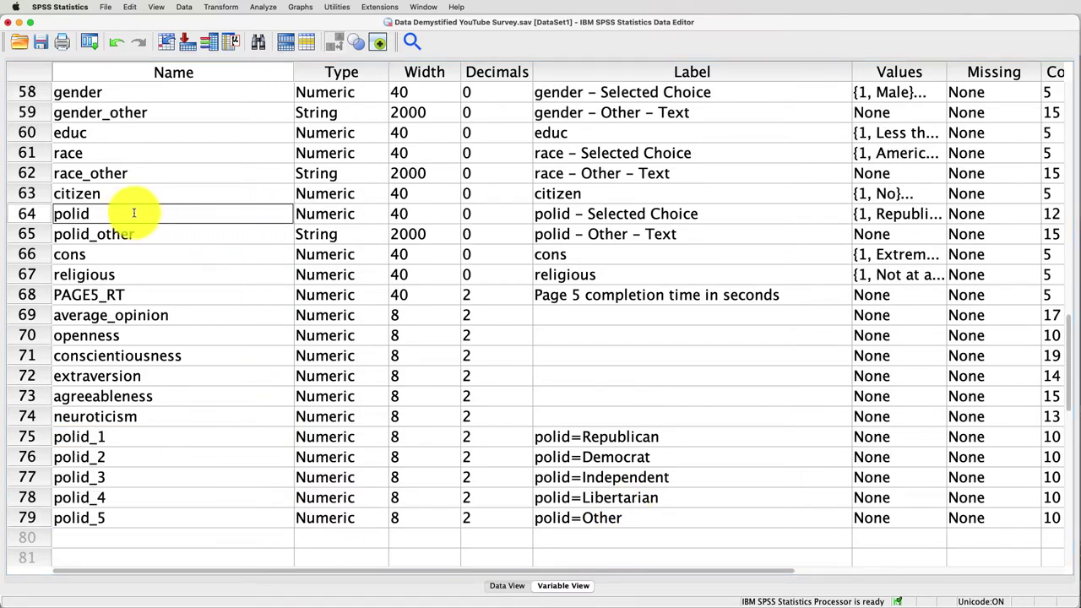
scroll(140, 220, "right", 5)
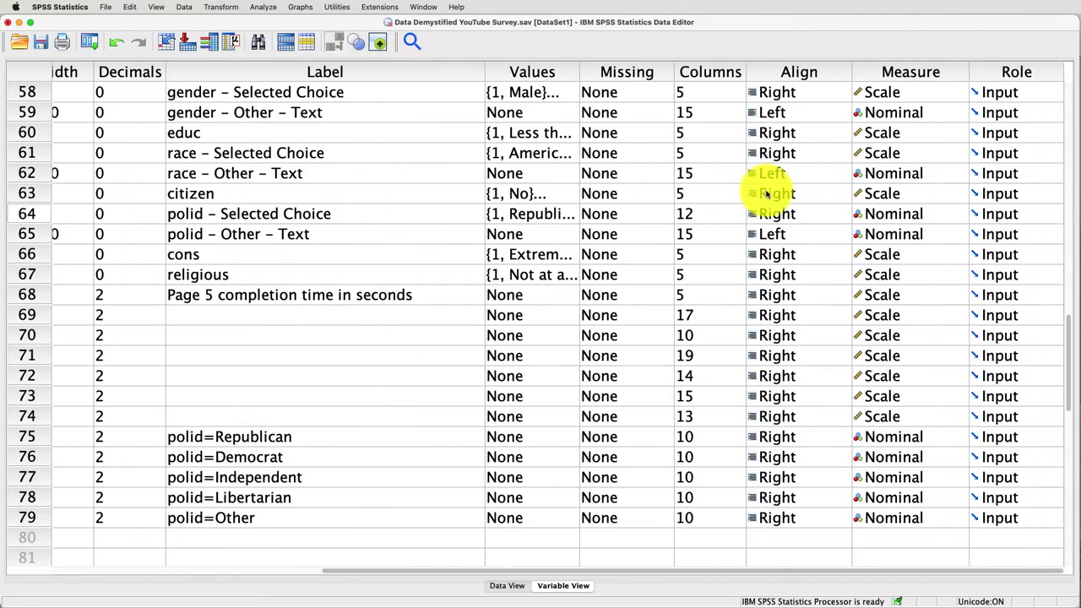
Step: Switch polid's measurement level to Scale and back to Nominal, then open the Transform menu
left_click(895, 214)
left_click(902, 213)
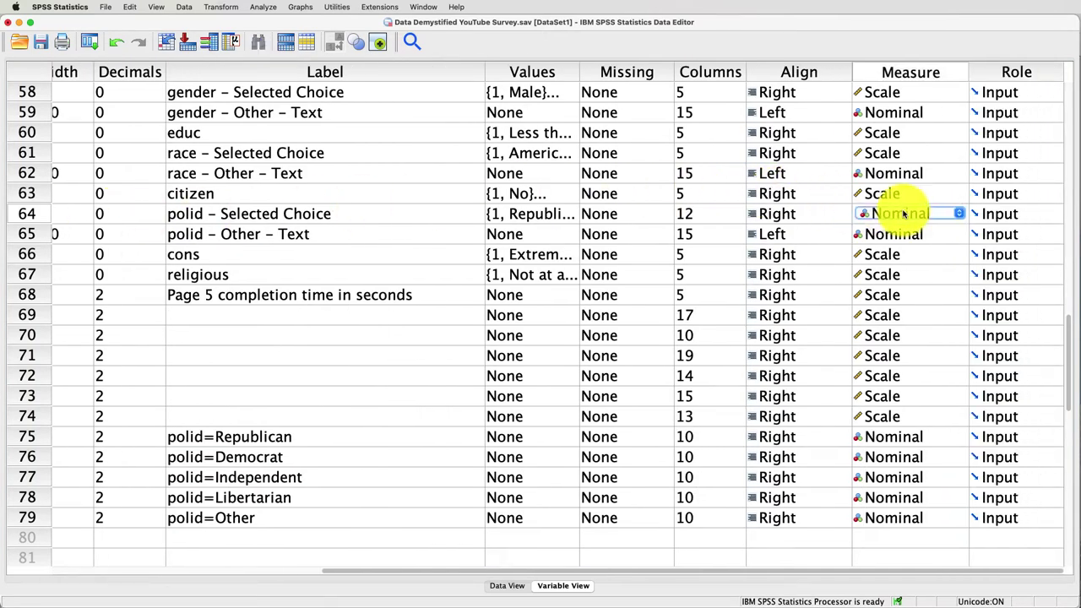
left_click(903, 213)
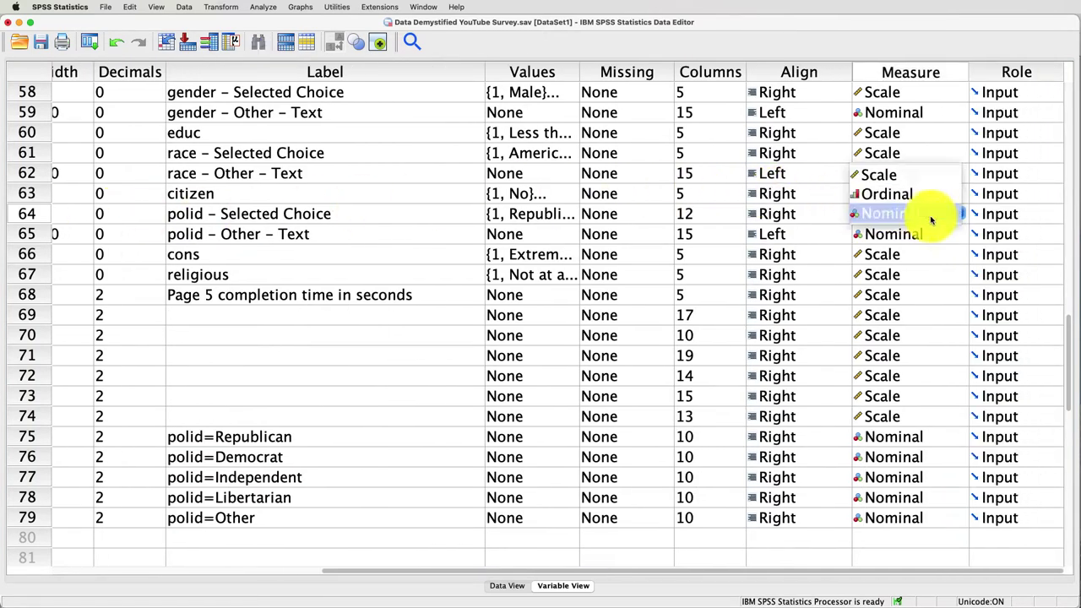
left_click(892, 175)
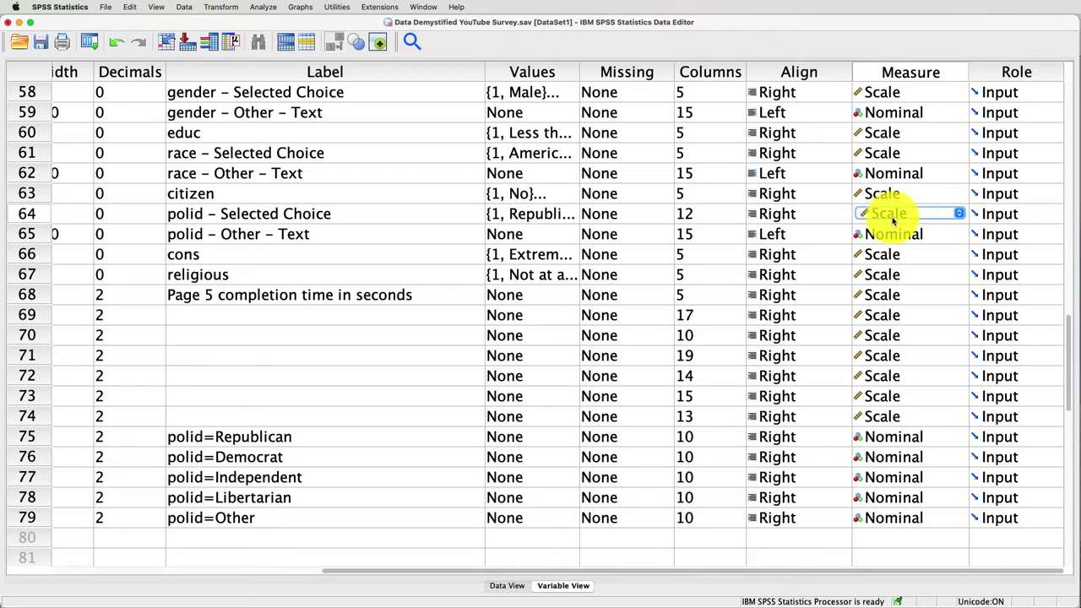
left_click(892, 221)
left_click(889, 254)
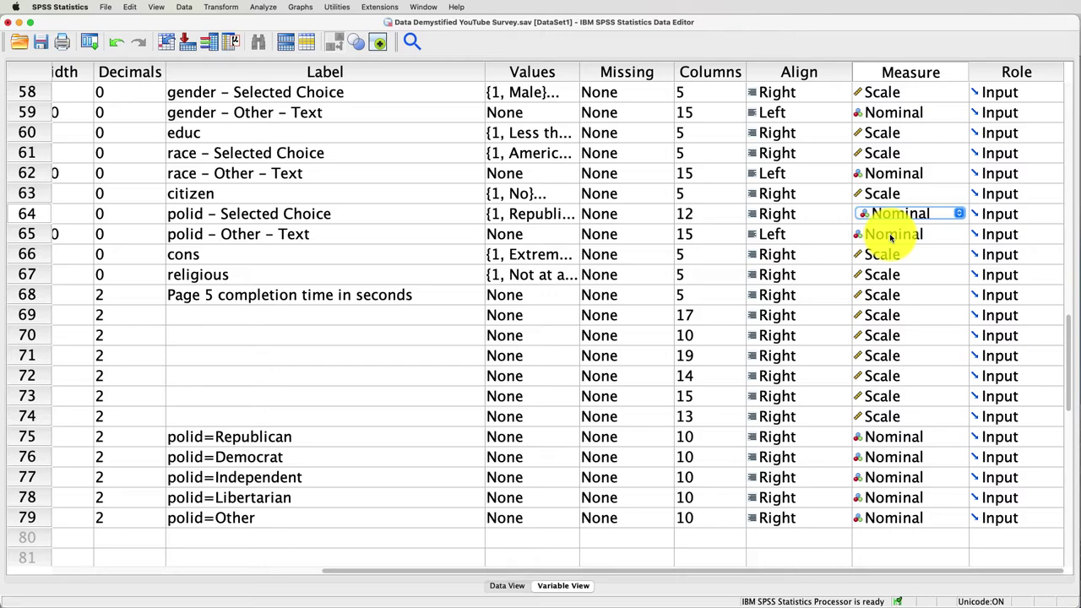
scroll(889, 238, "left", 10)
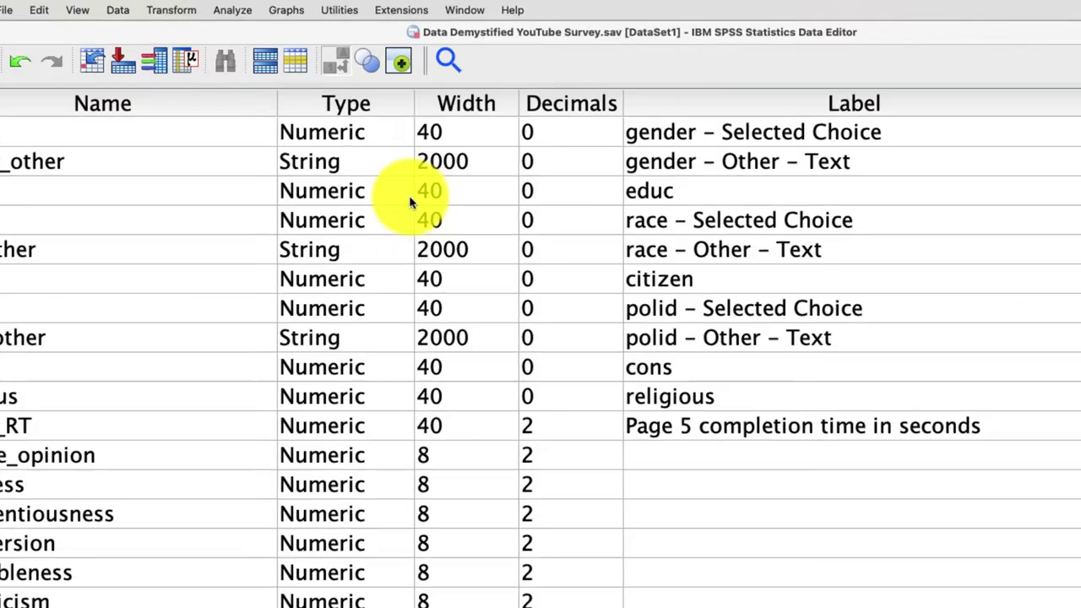
left_click(171, 9)
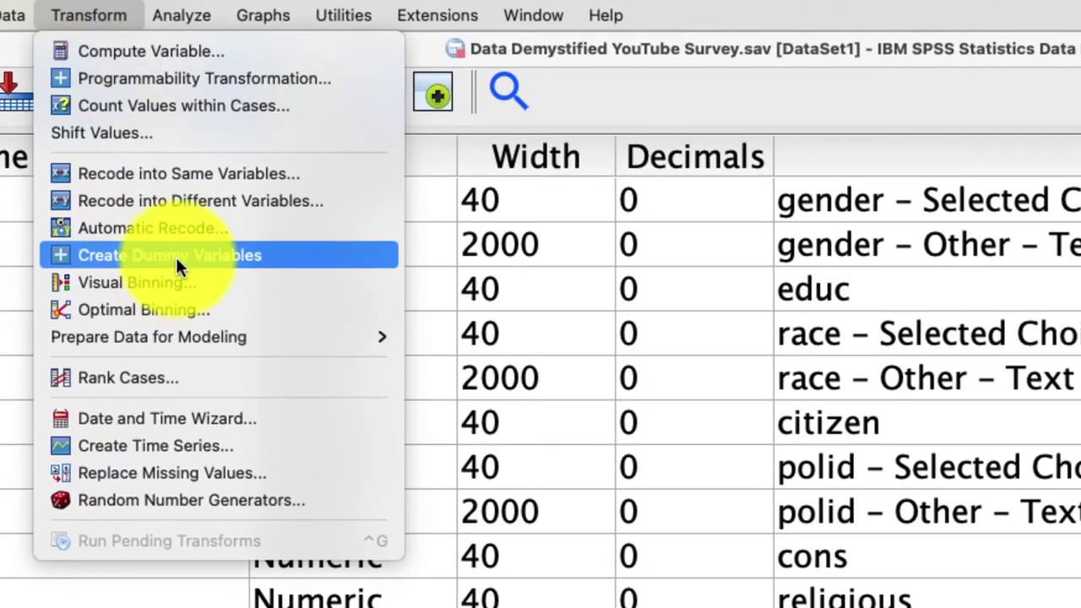
Step: In Create Dummy Variables, add polid and minutewatch as the variables to dummy-code
left_click(175, 255)
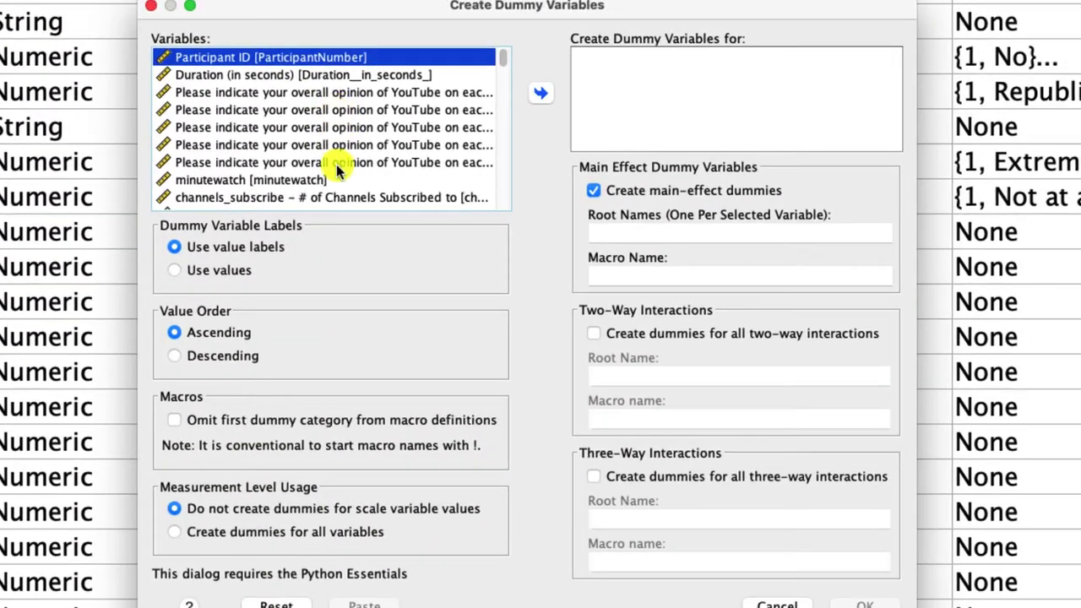
scroll(314, 169, "down", 10)
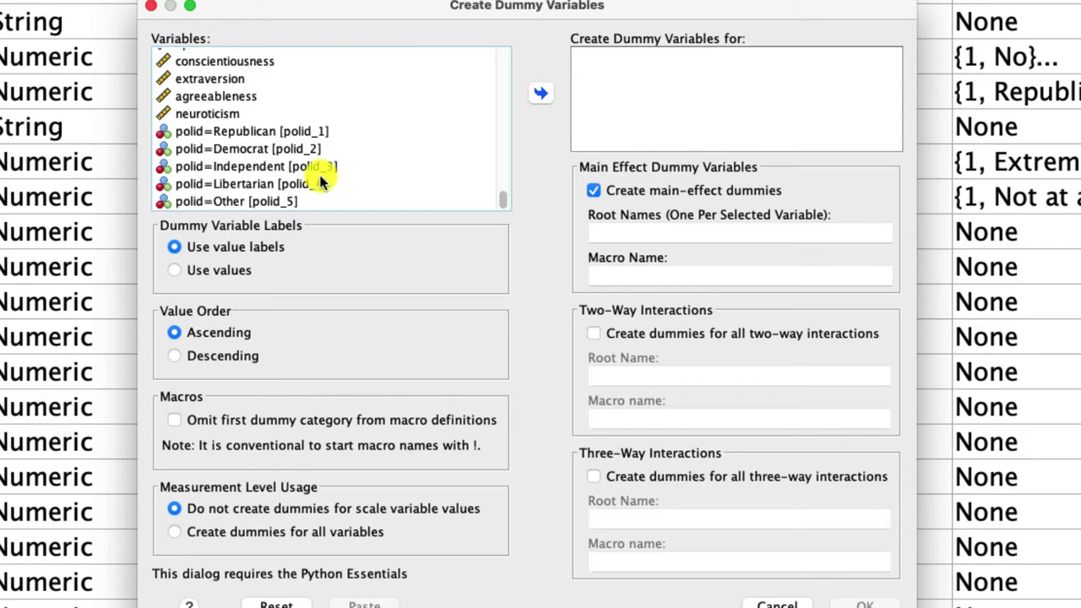
scroll(221, 132, "up", 5)
left_click(221, 110)
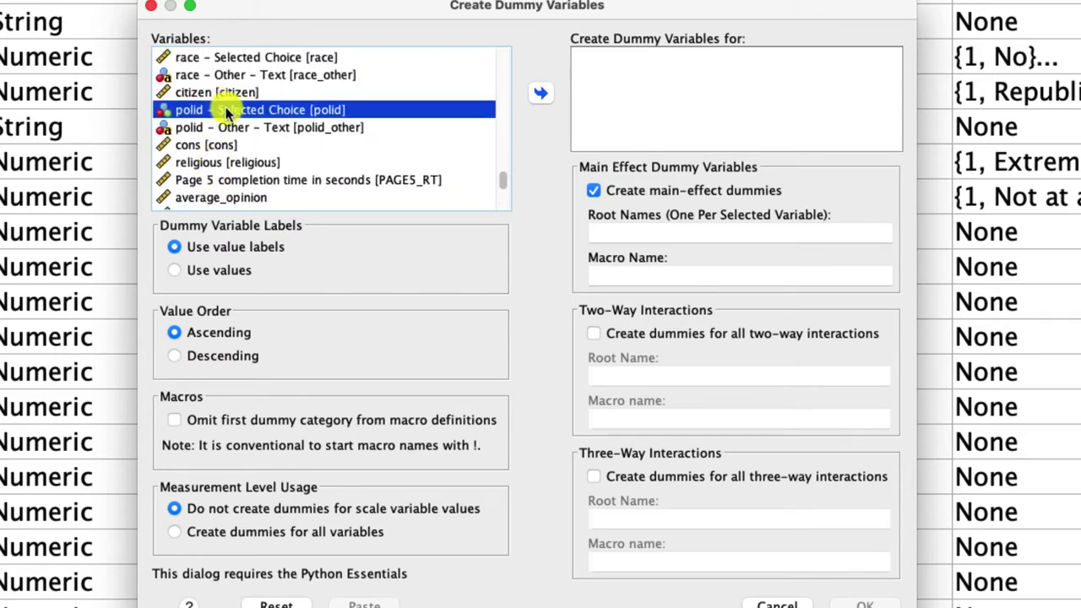
left_click(542, 92)
scroll(285, 126, "up", 10)
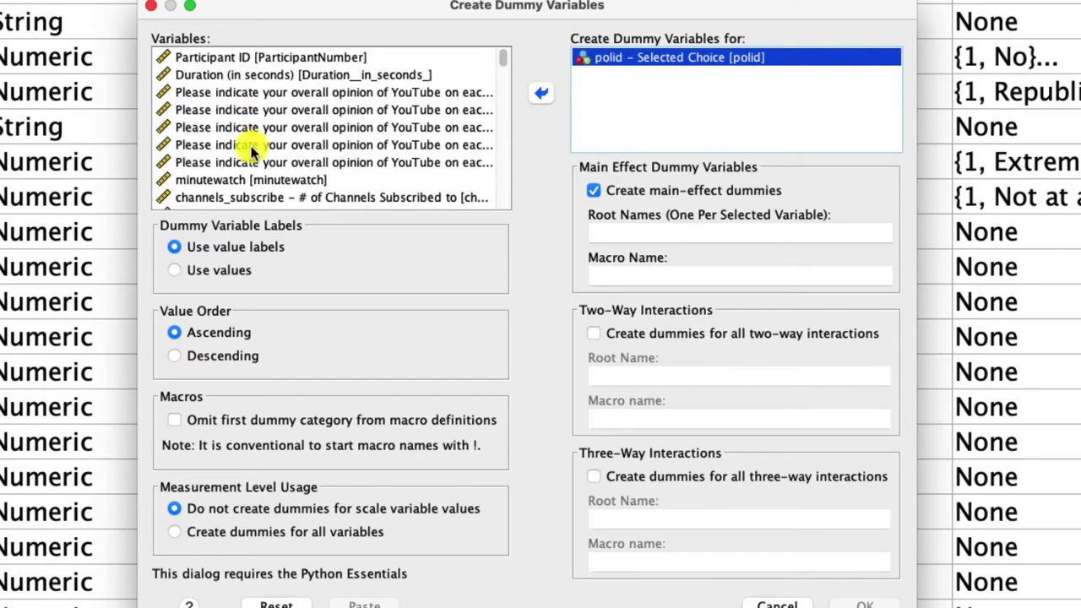
left_click(254, 180)
left_click(543, 95)
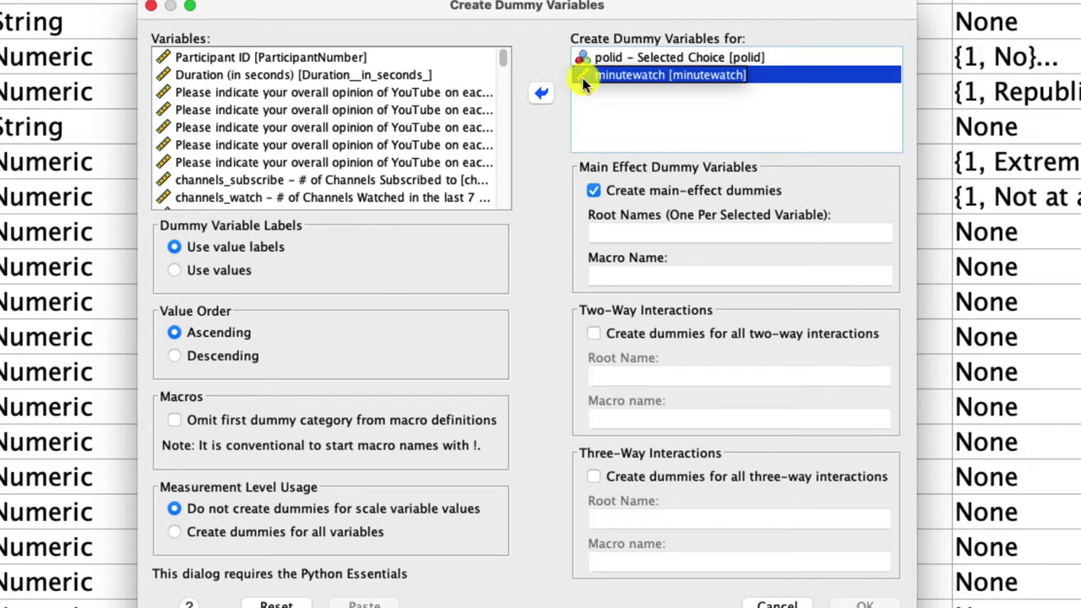
Step: Enter root names 'polid minutewatch' and enable two-way interactions rooted at 'polid_minutewatch'
left_click(605, 234)
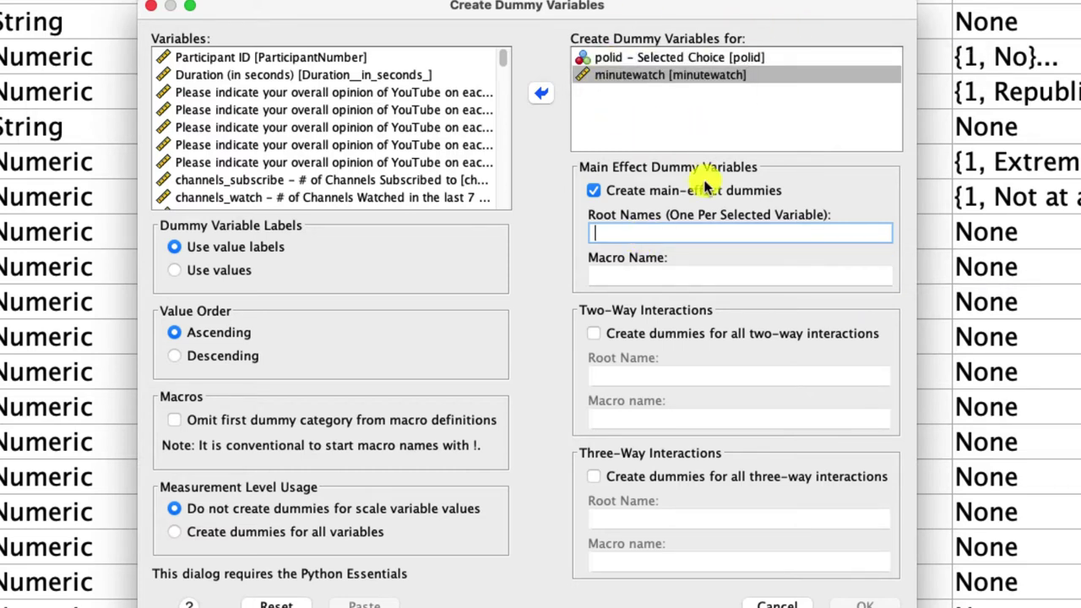
type("polid")
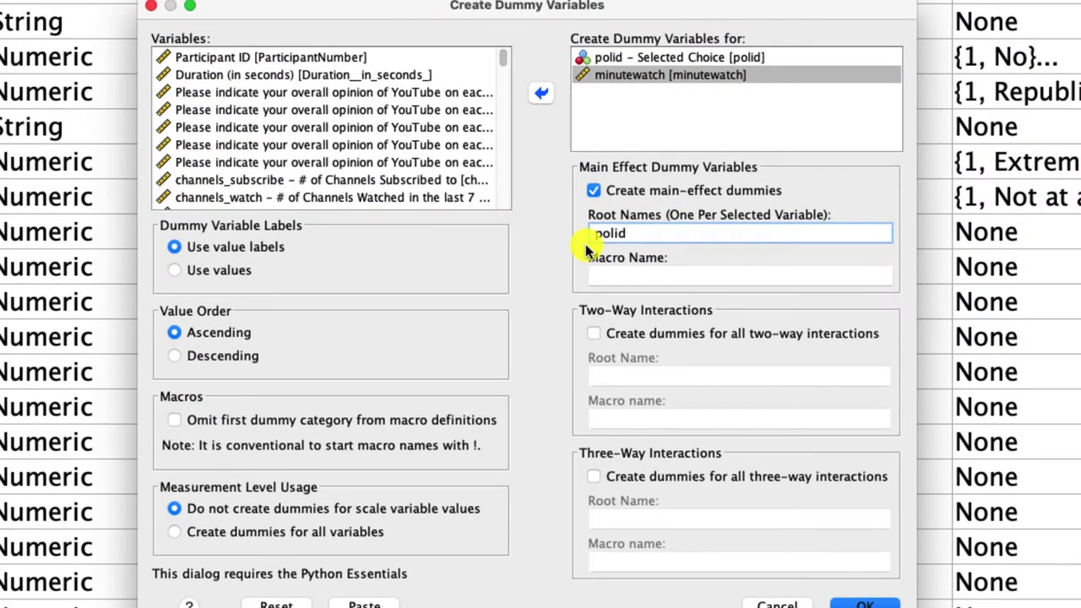
type("minutewatch")
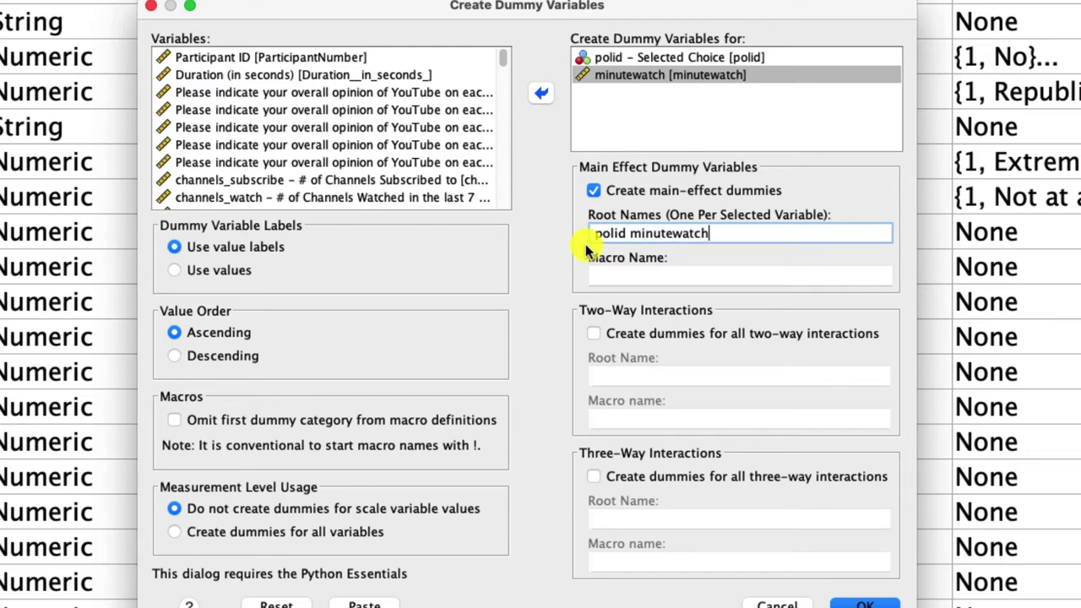
left_click(594, 338)
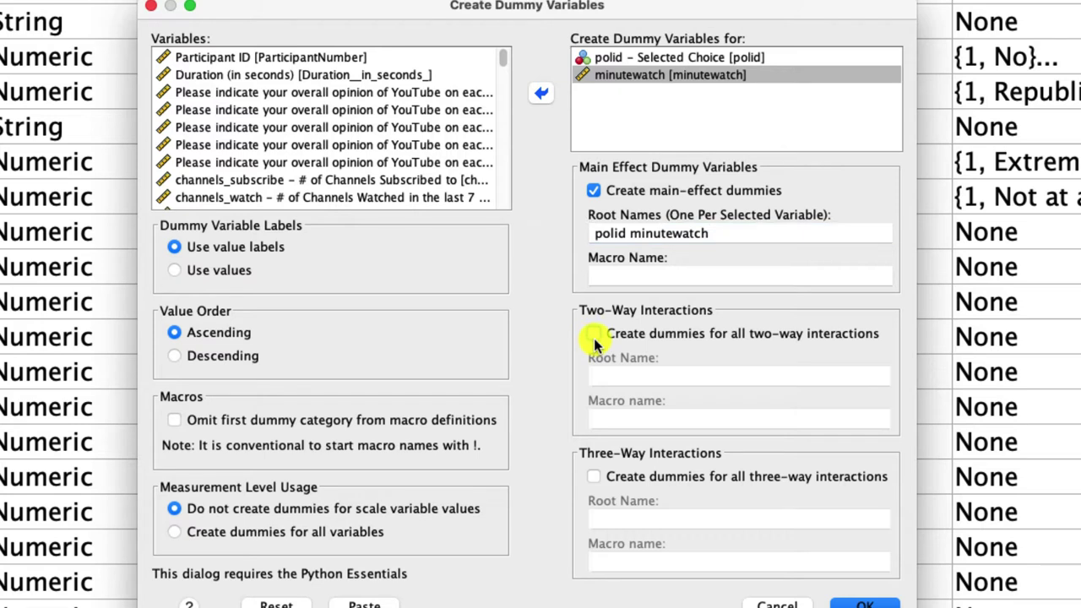
left_click(652, 376)
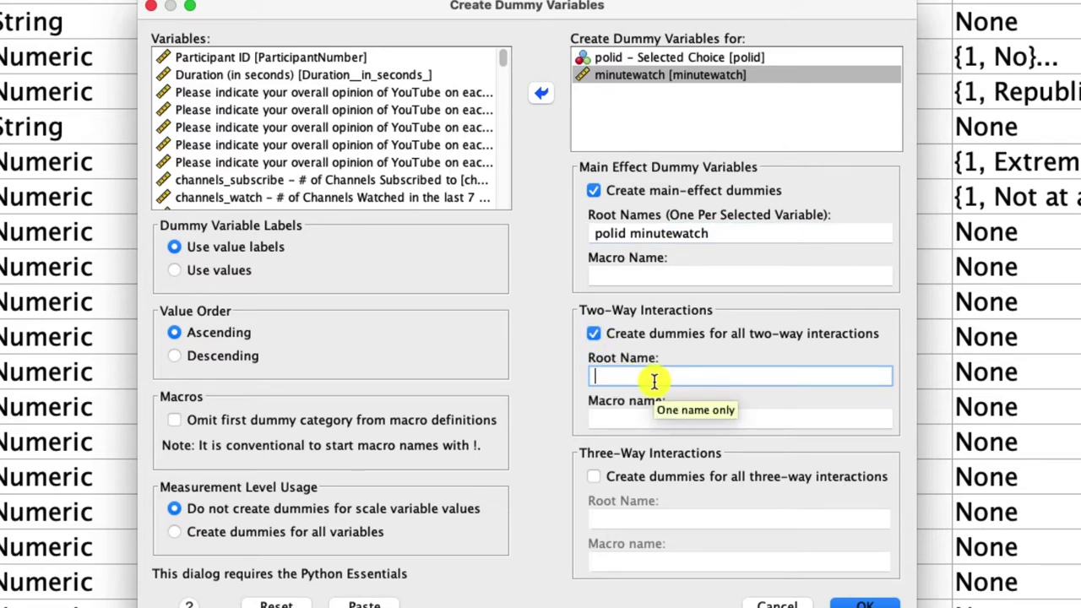
type("polid_minutewatch")
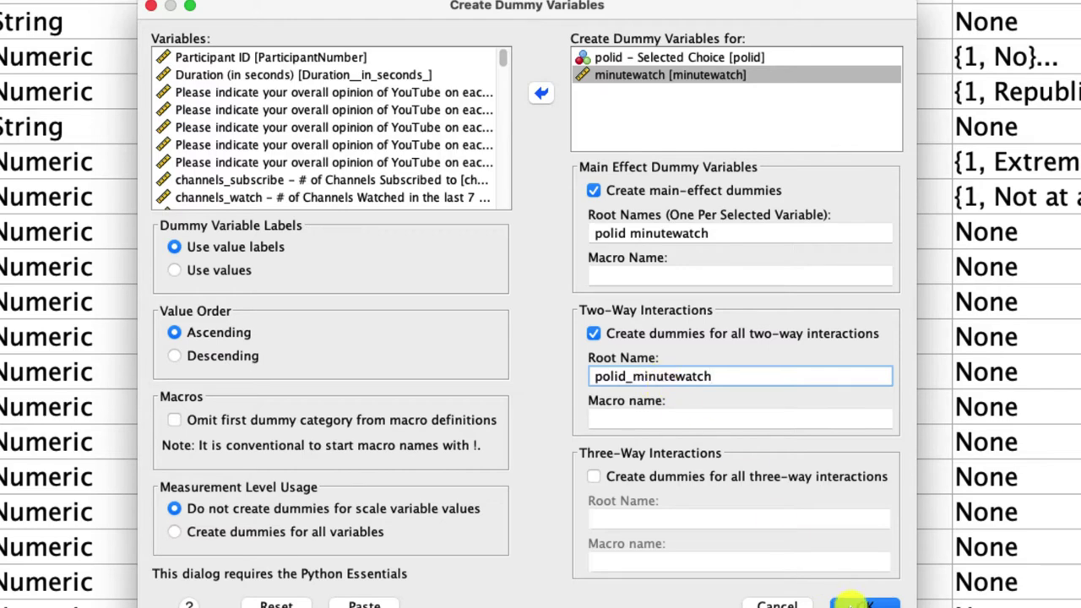
Step: Create the dummies, then select the new polid_1–5, five interaction variables and minutewatch_6
left_click(855, 601)
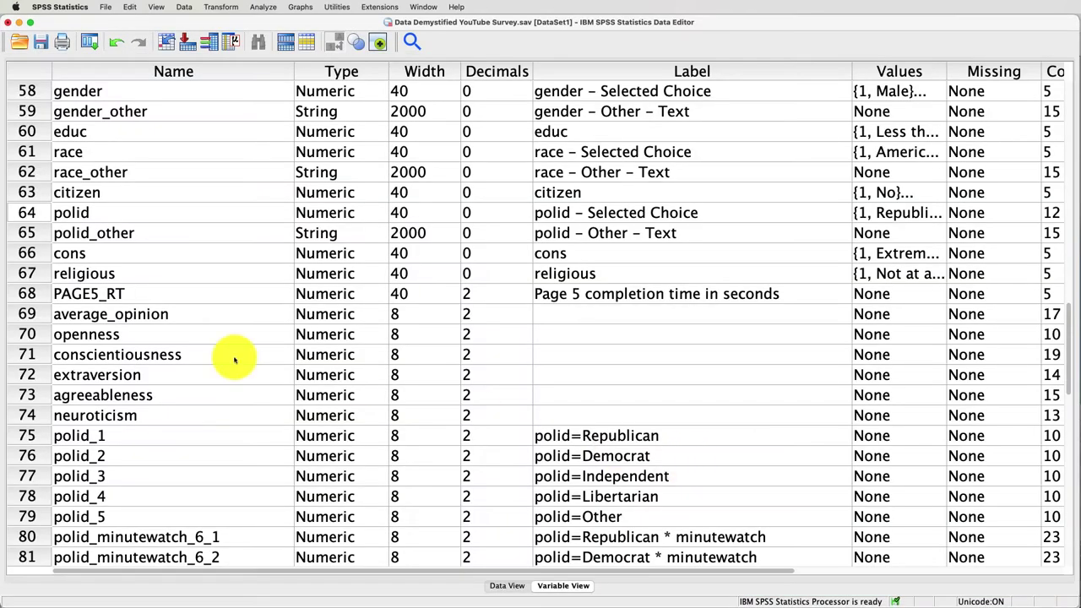
scroll(169, 350, "down", 3)
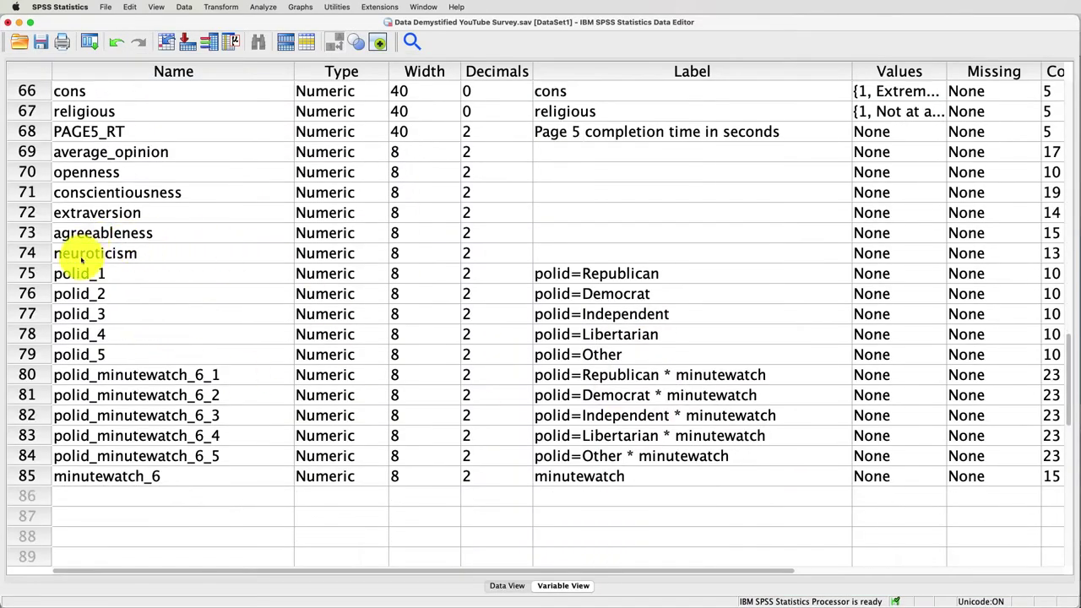
left_click(27, 272)
left_click(29, 353, "shift")
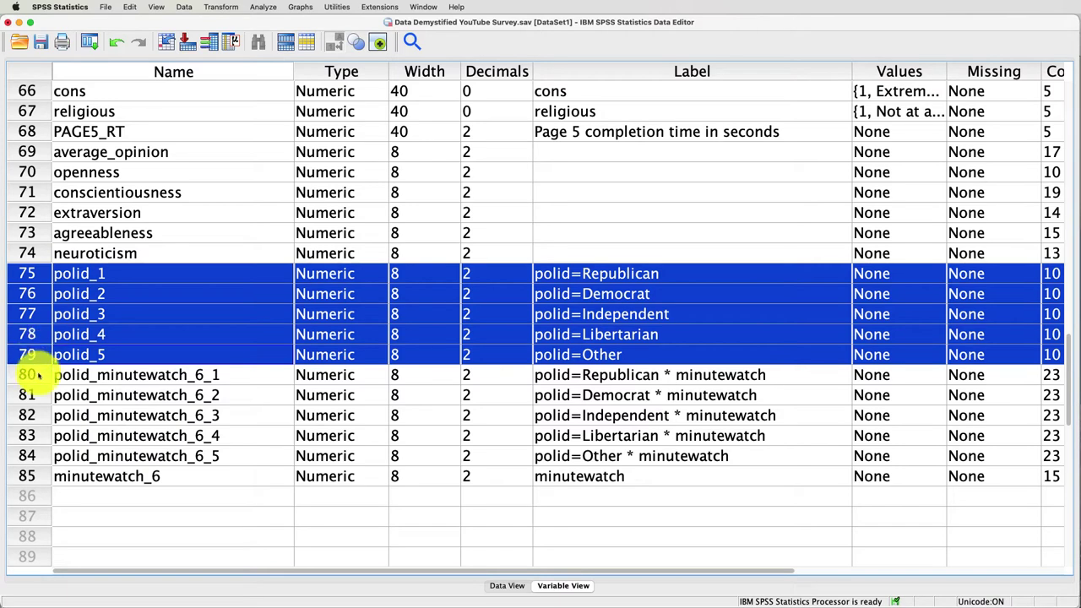
left_click_drag(34, 374, 46, 463)
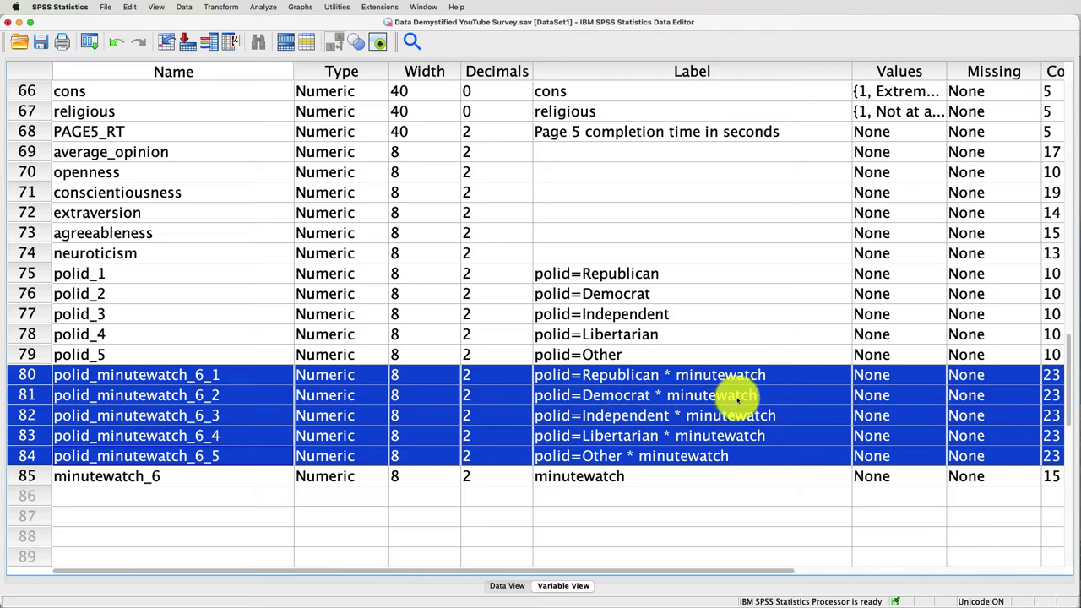
left_click(675, 481)
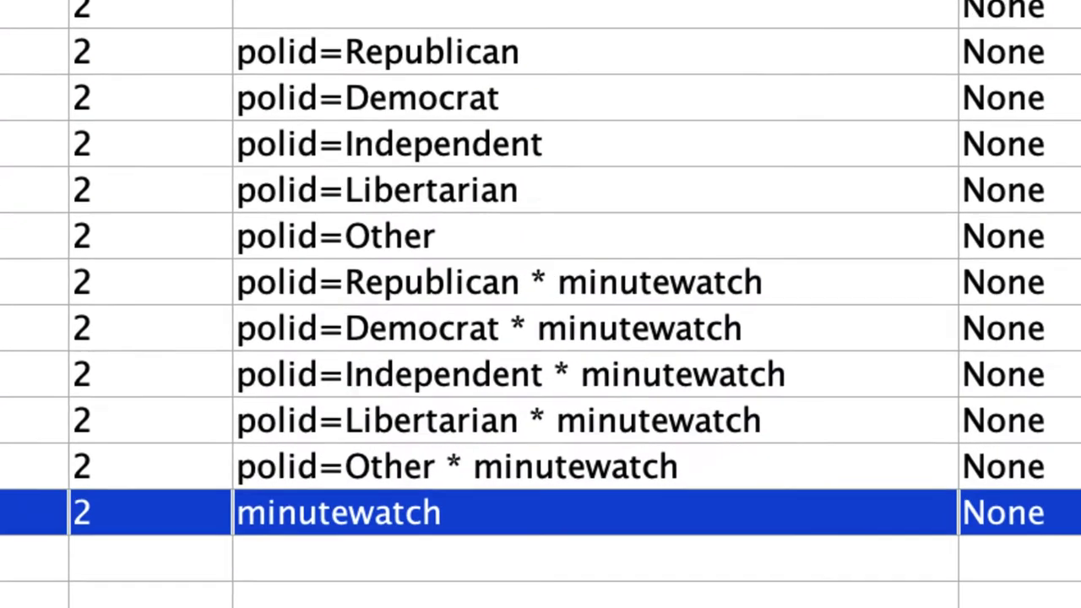
Step: Open Linear Regression and make importance_matrix the dependent variable
left_click(4, 24)
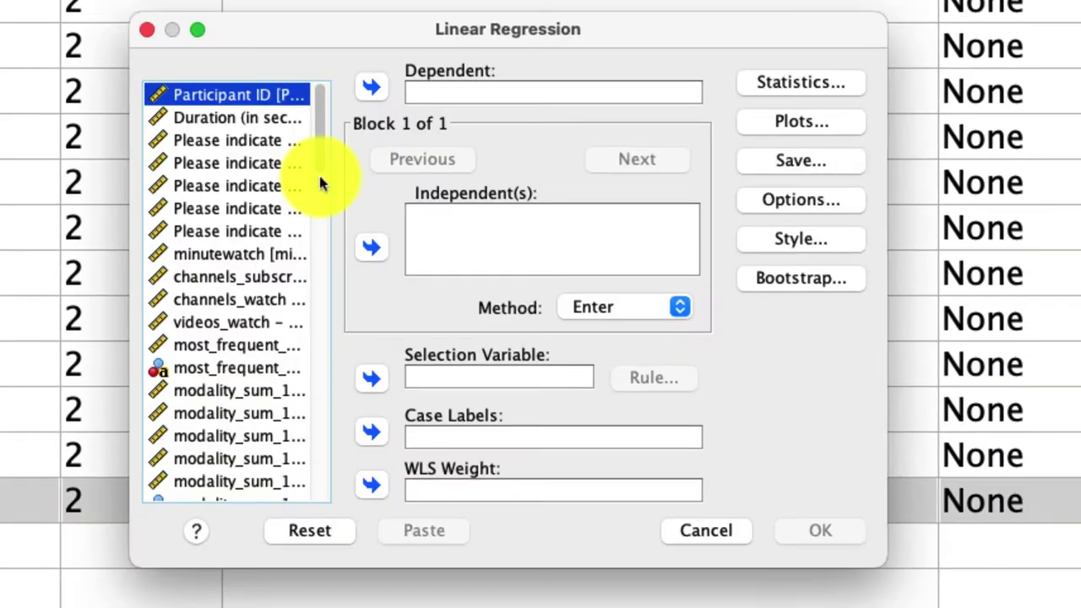
scroll(268, 180, "down", 5)
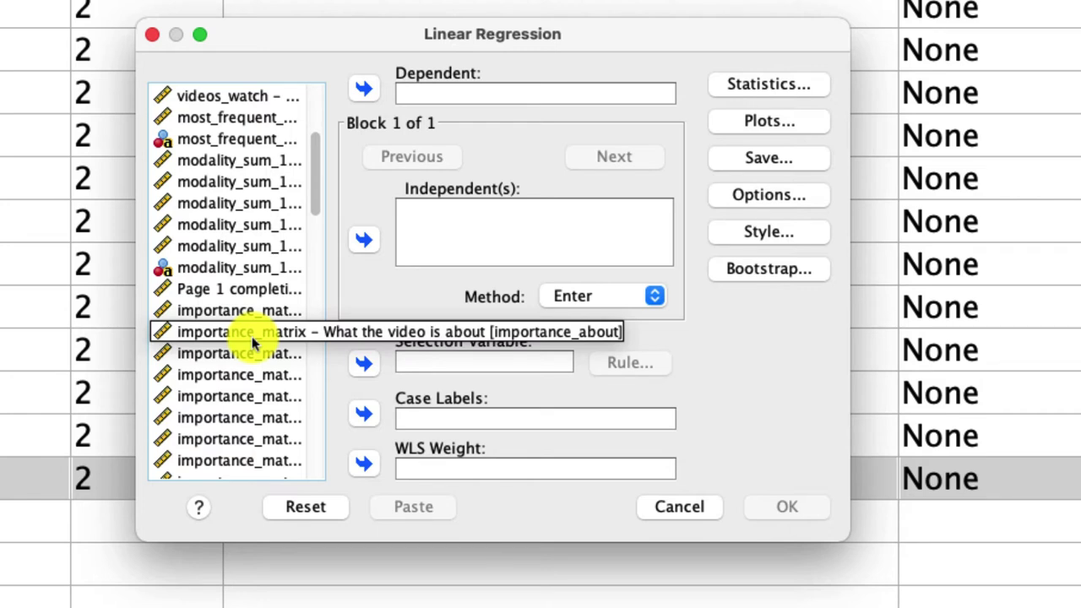
left_click(229, 338)
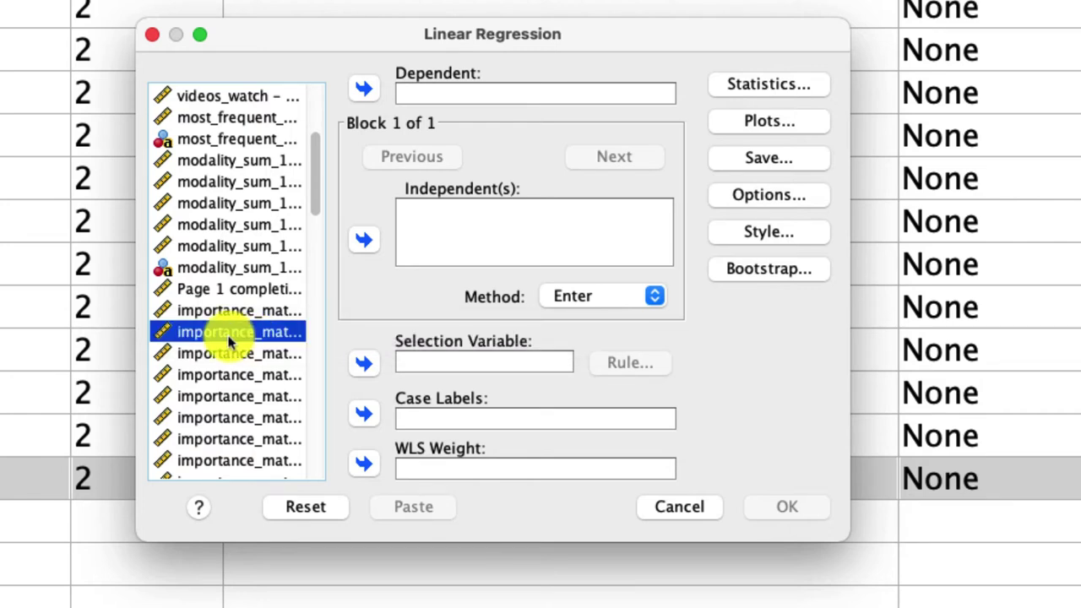
left_click(365, 84)
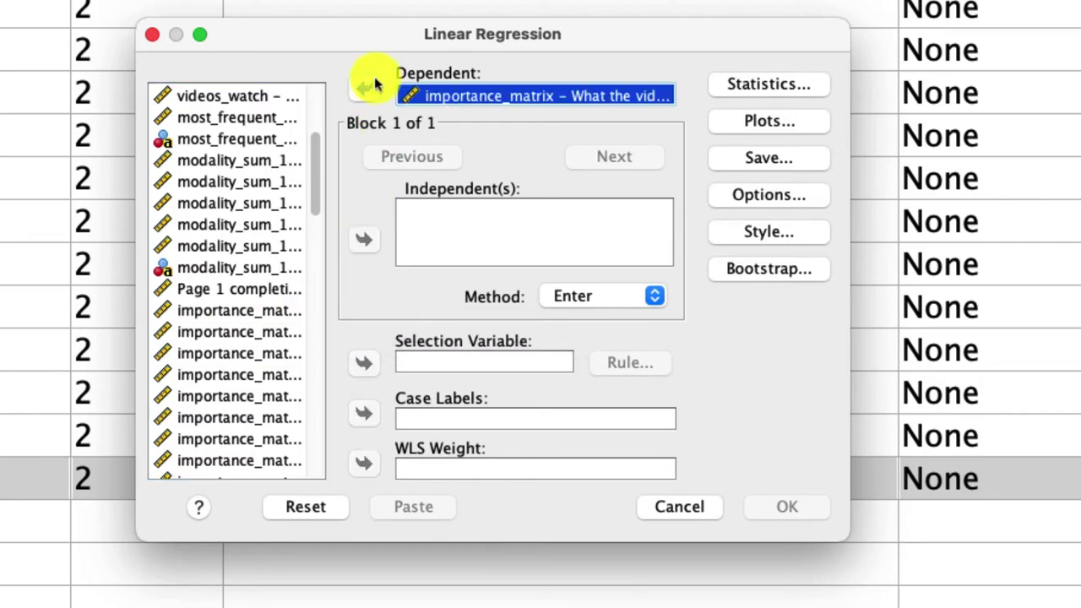
Step: Select the polid dummies, interaction variables and minutewatch_6 in the variable list
scroll(254, 253, "down", 10)
left_click(237, 211)
left_click(236, 254)
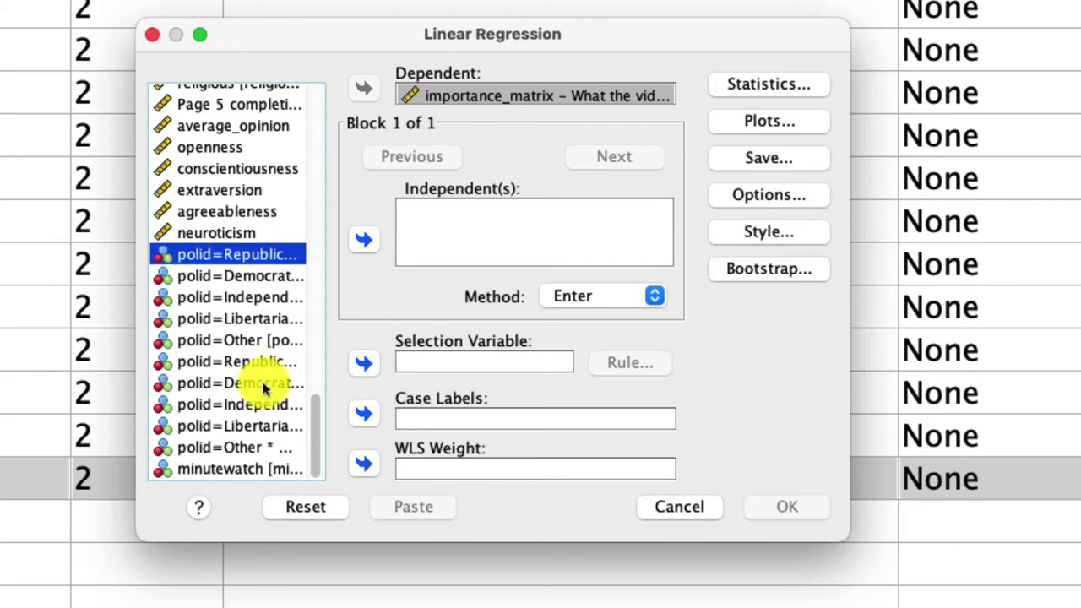
left_click(237, 471, "shift")
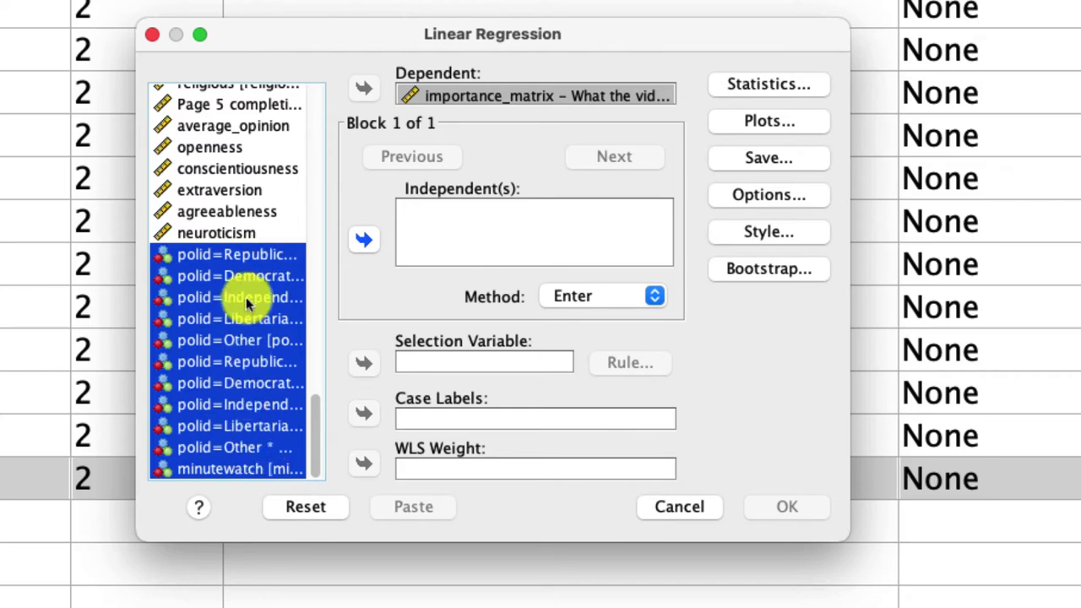
Step: Add all selected variables except the Republican dummy and Republican × minutewatch interaction as predictors
left_click(228, 257, "super")
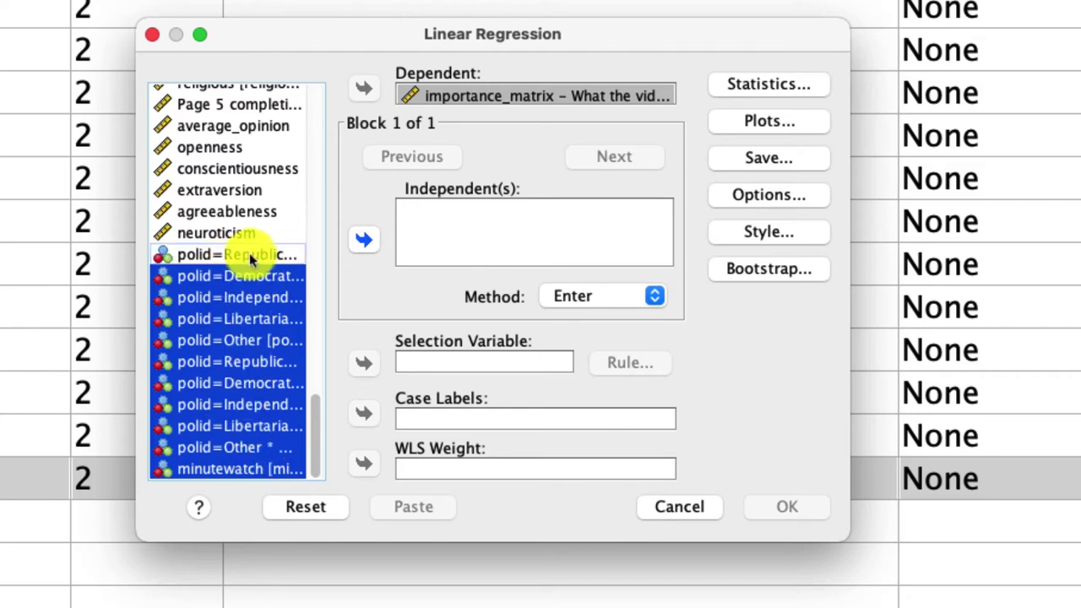
left_click(246, 363, "super")
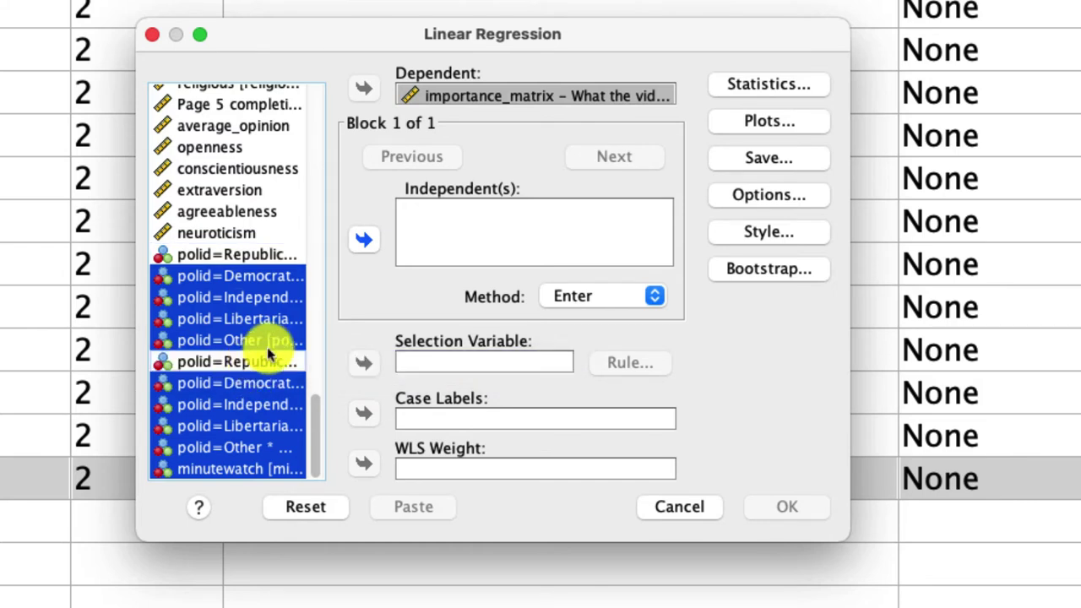
left_click(361, 250)
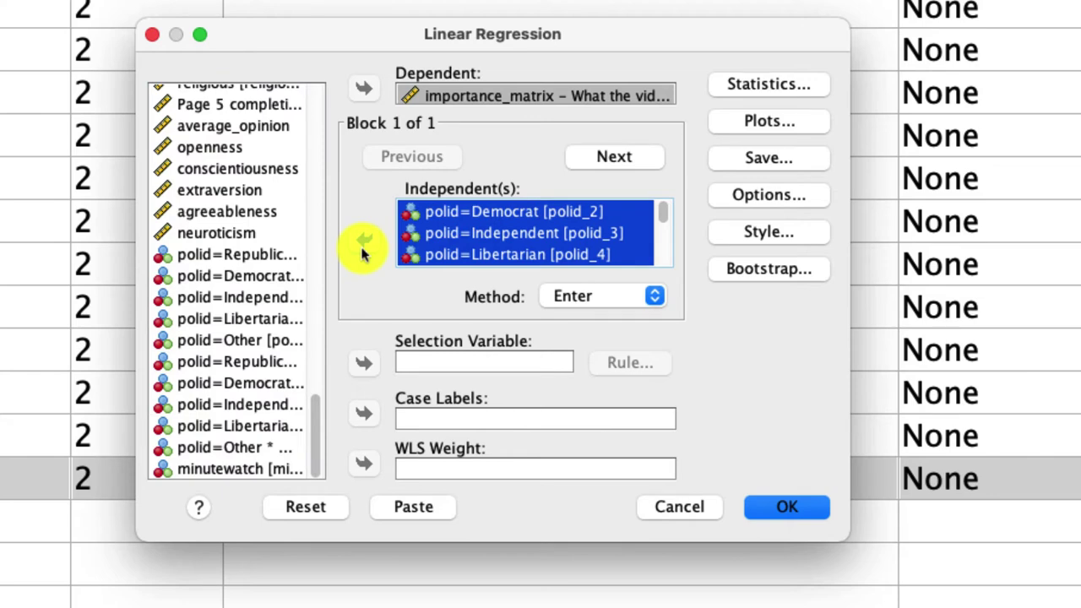
Step: Save unstandardized predicted values and run the linear regression
left_click(764, 159)
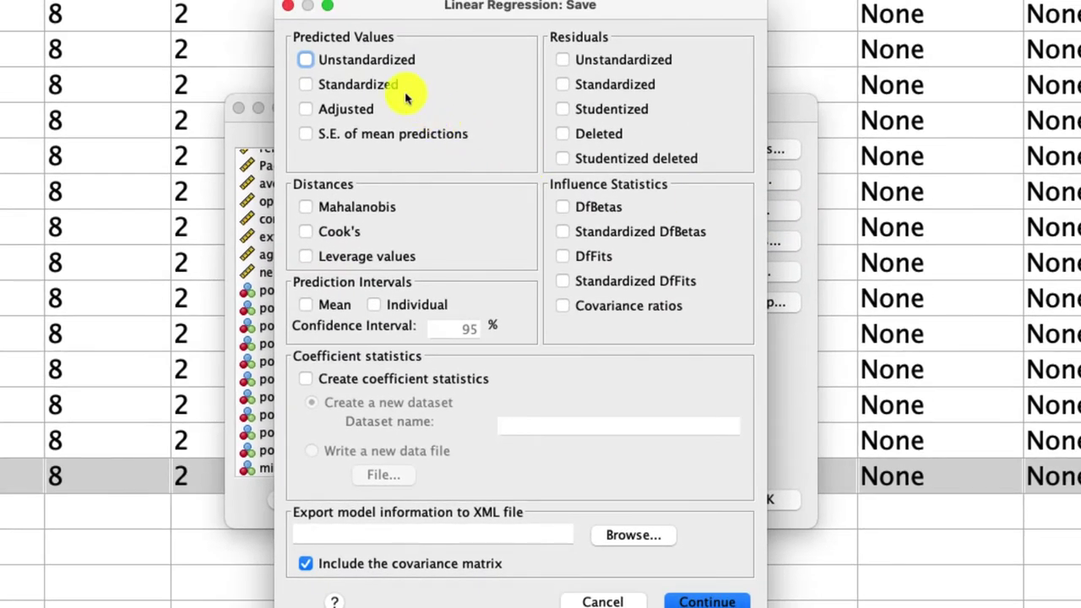
left_click(346, 67)
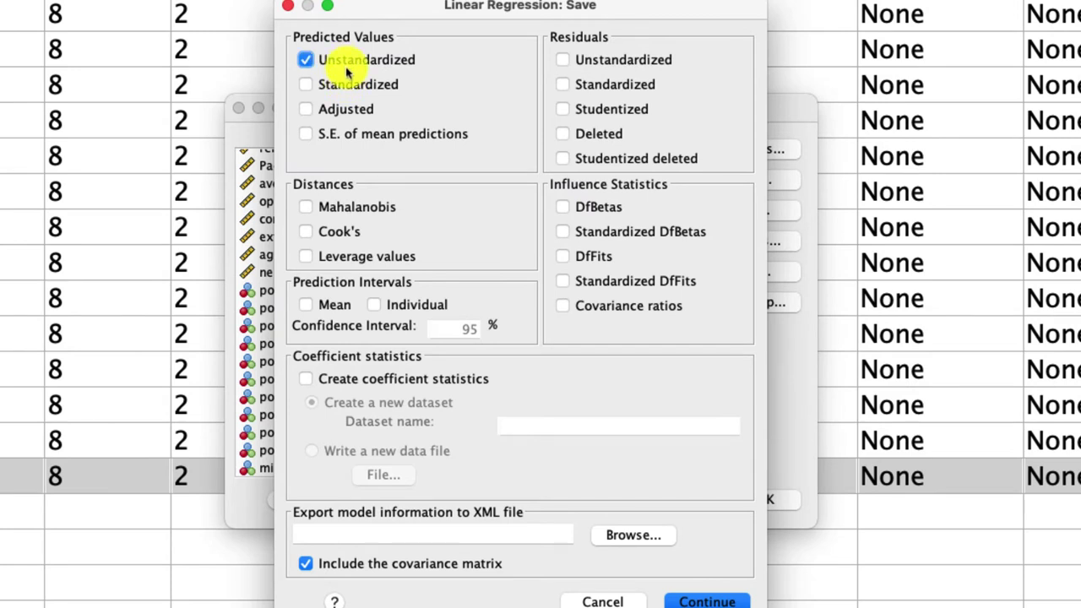
left_click(716, 601)
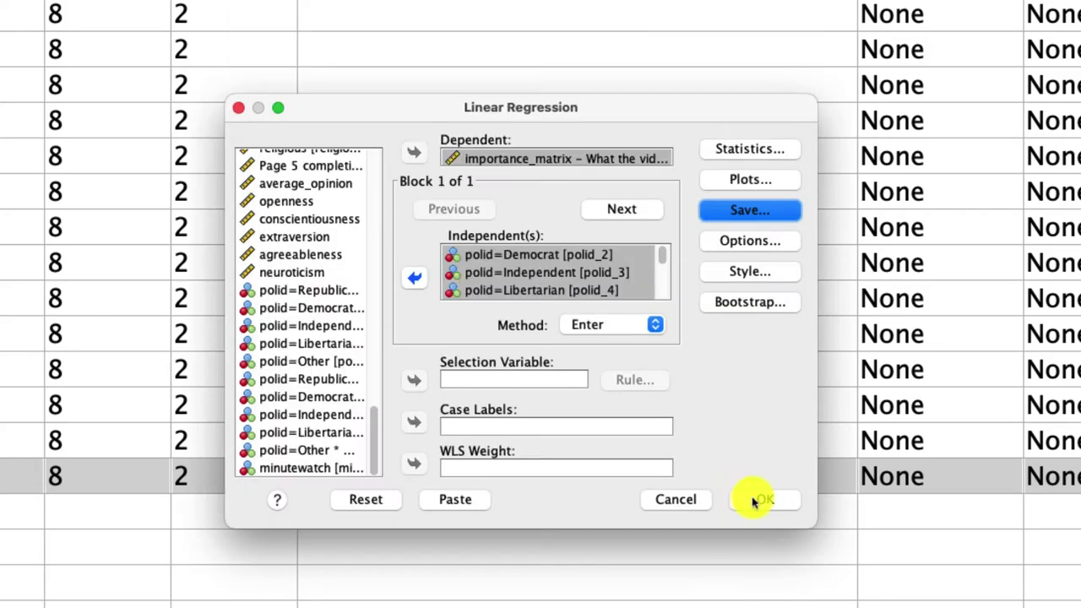
left_click(754, 501)
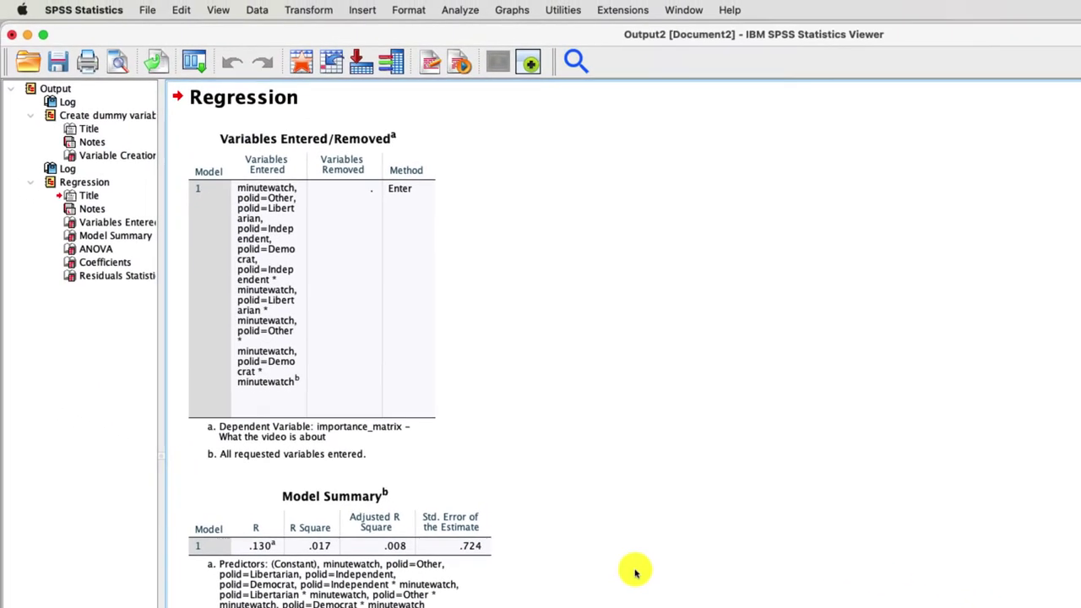
Step: Scroll the output to the Coefficients table and select it to review the estimates
scroll(621, 566, "down", 10)
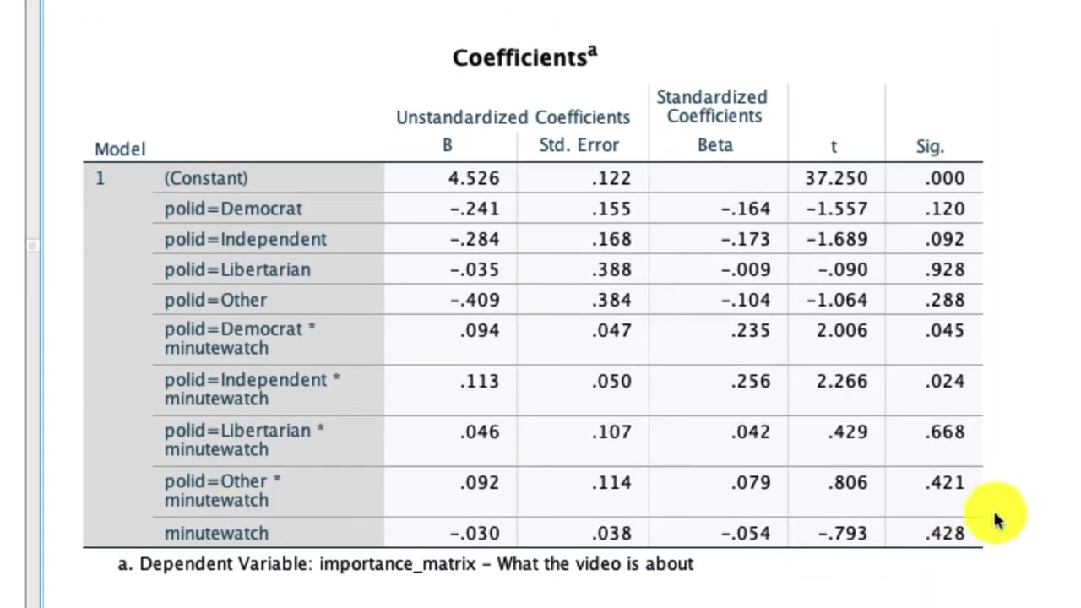
left_click(591, 366)
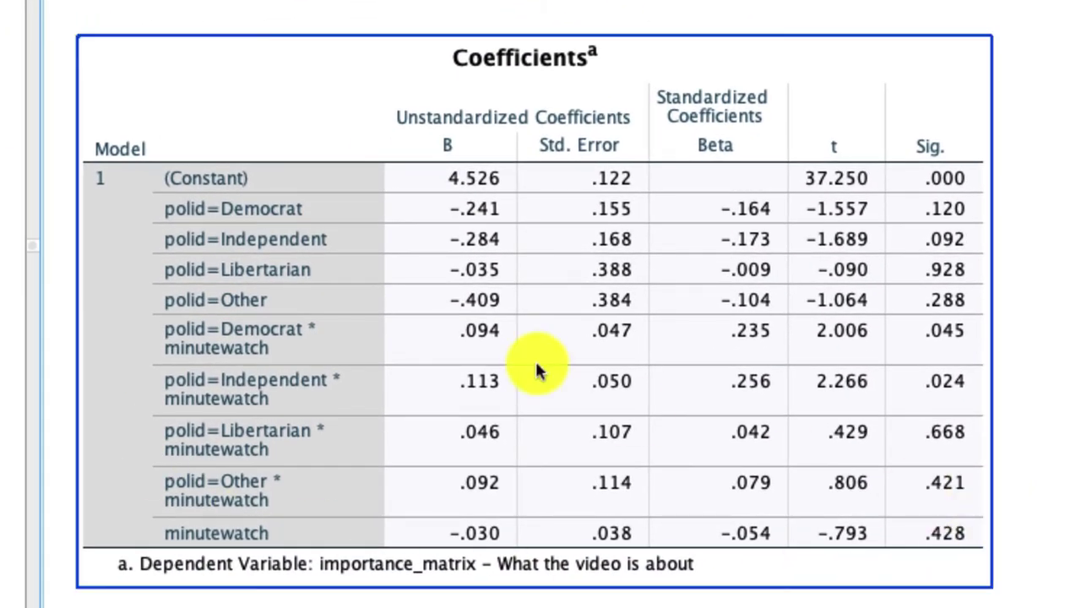